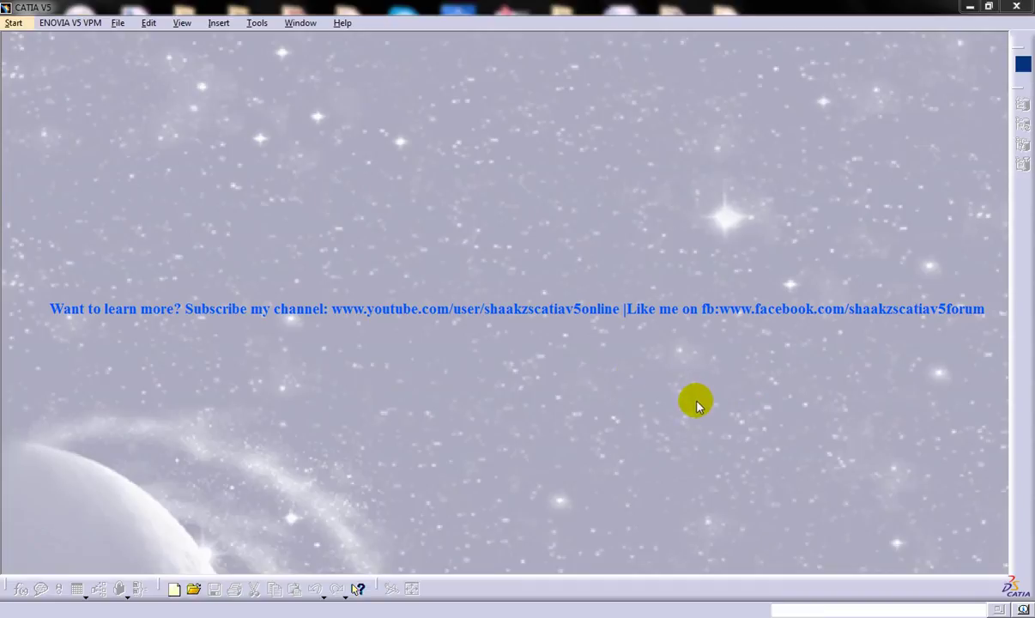
- Start a new part in the Generative Sheetmetal Design workbench
click(121, 29)
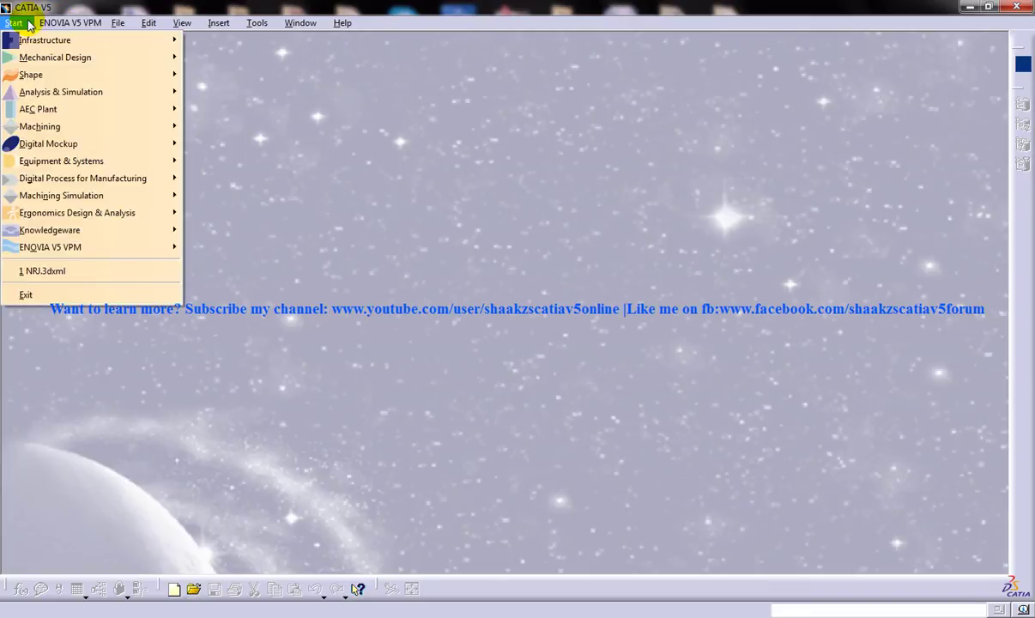
mouse_move(53, 58)
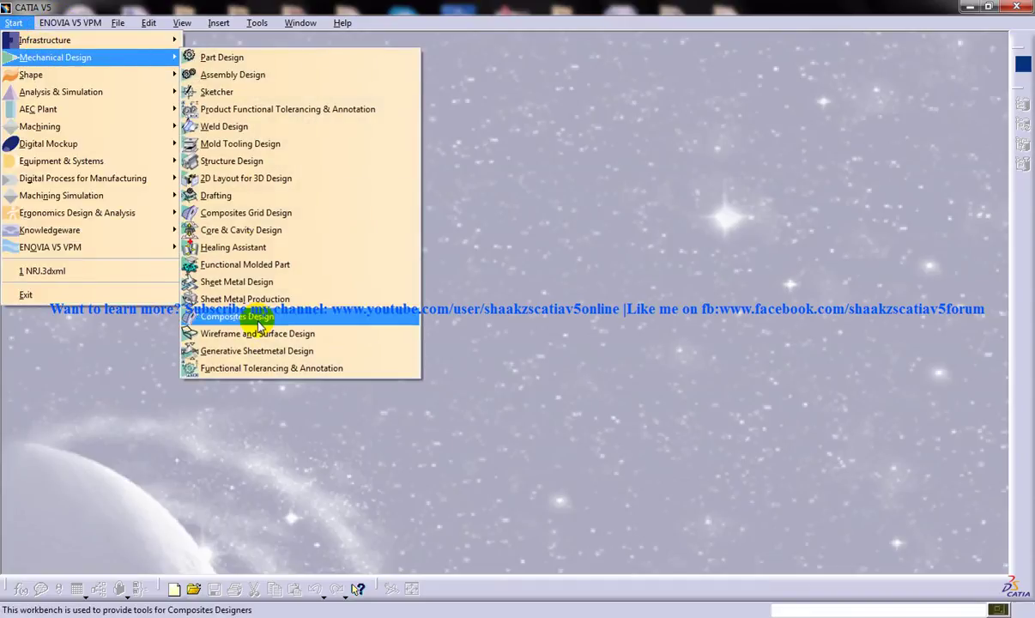
click(290, 357)
click(837, 441)
- Define the sheet metal parameters with 2 mm thickness and a 4 mm default bend radius
click(234, 23)
click(286, 191)
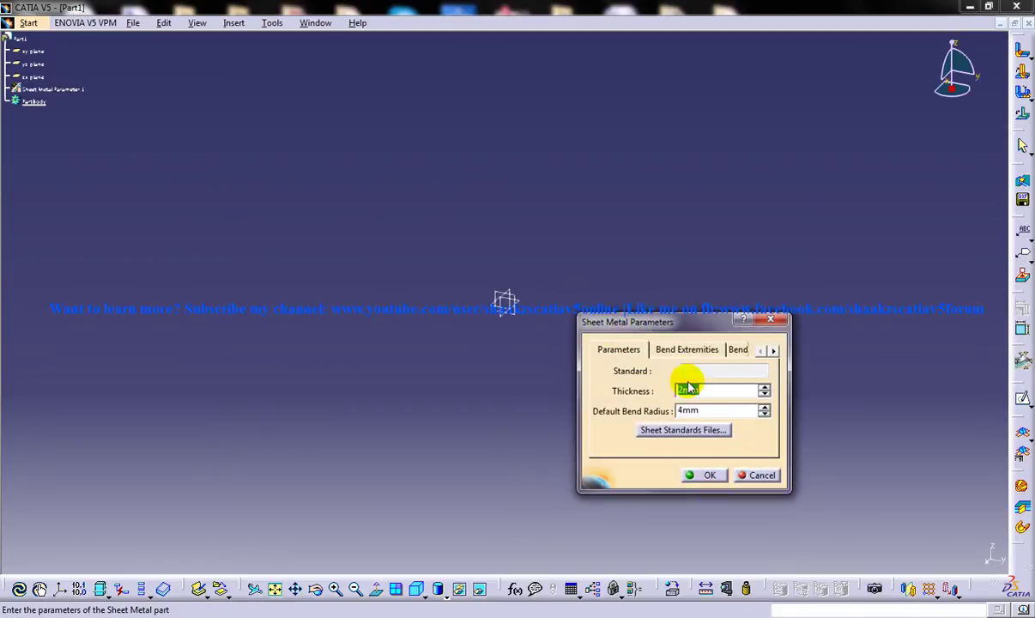
drag(669, 323, 633, 307)
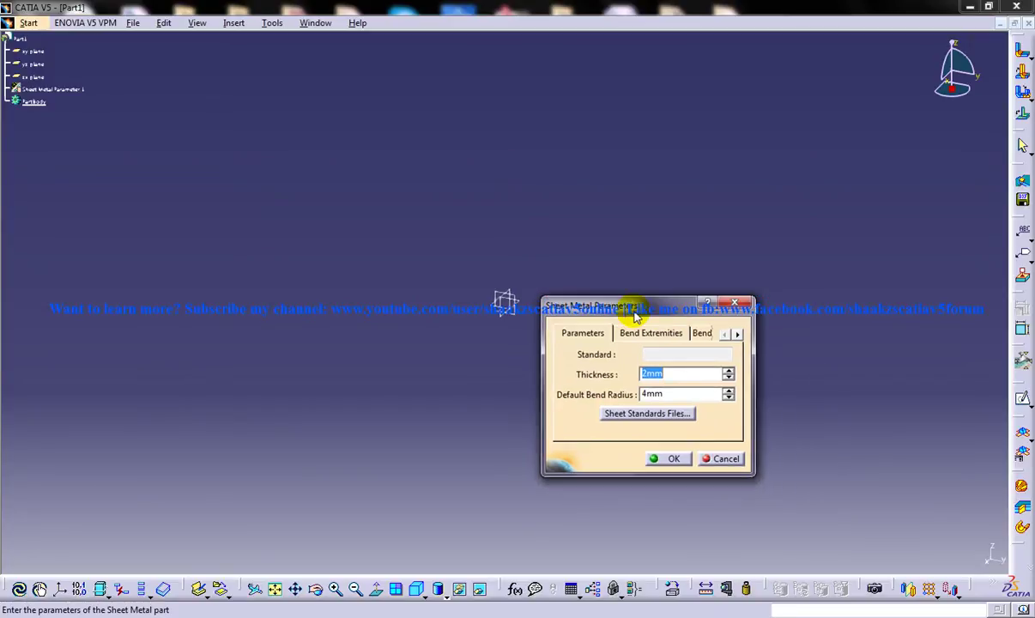
click(675, 460)
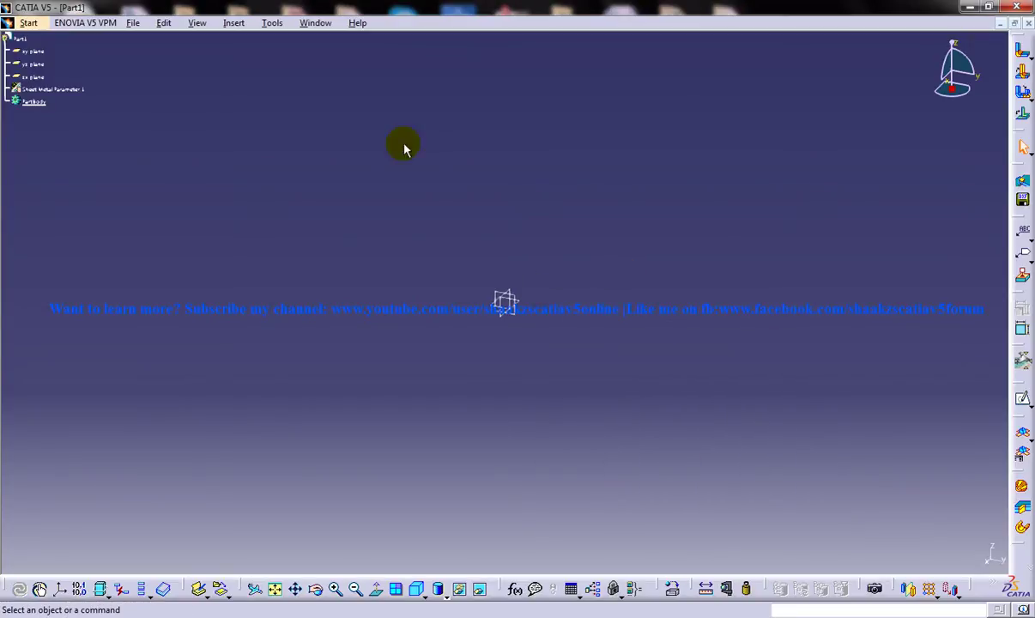
click(242, 23)
click(566, 208)
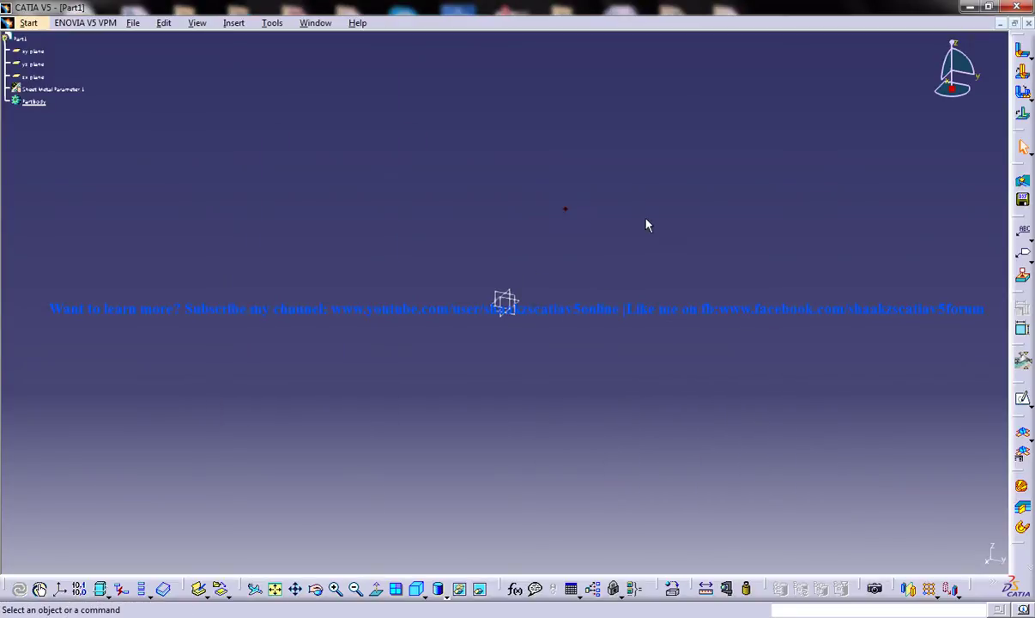
click(1023, 402)
click(525, 306)
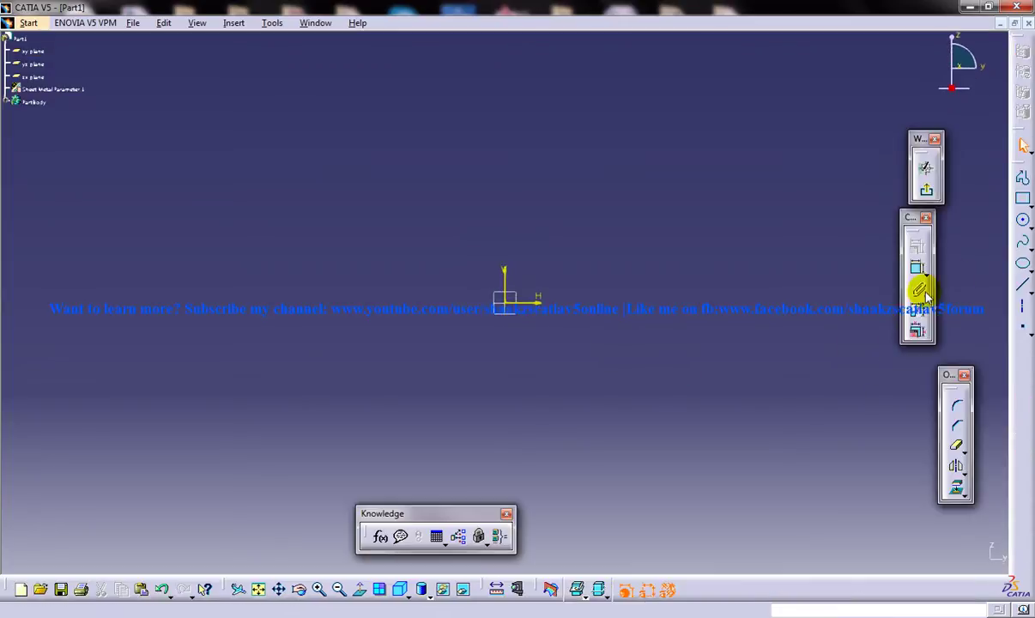
click(926, 188)
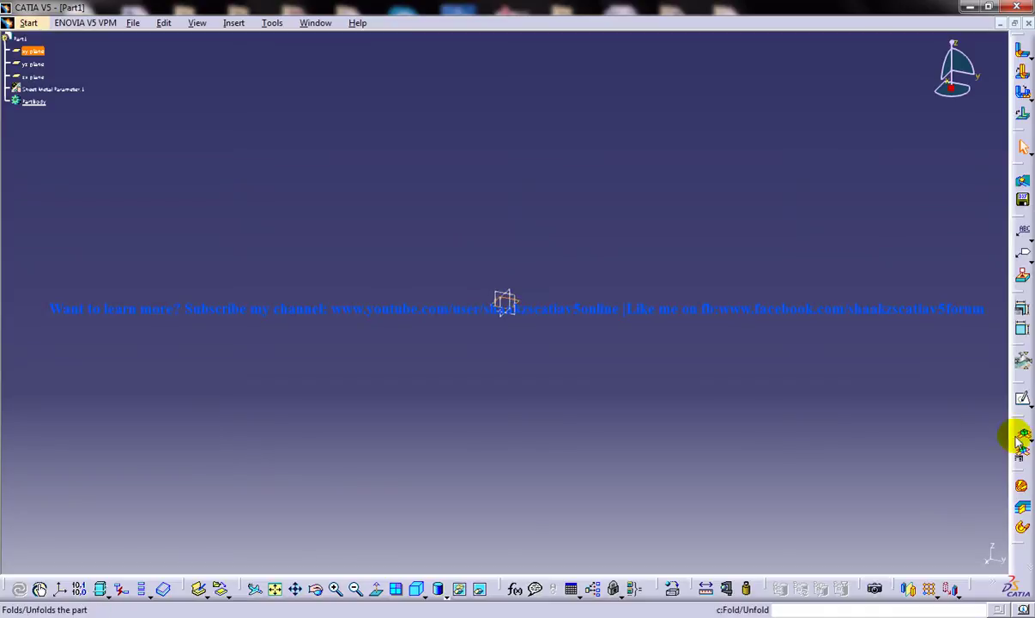
- Sketch a rectangle enclosing the origin on the xy plane and exit the sketch
click(1023, 399)
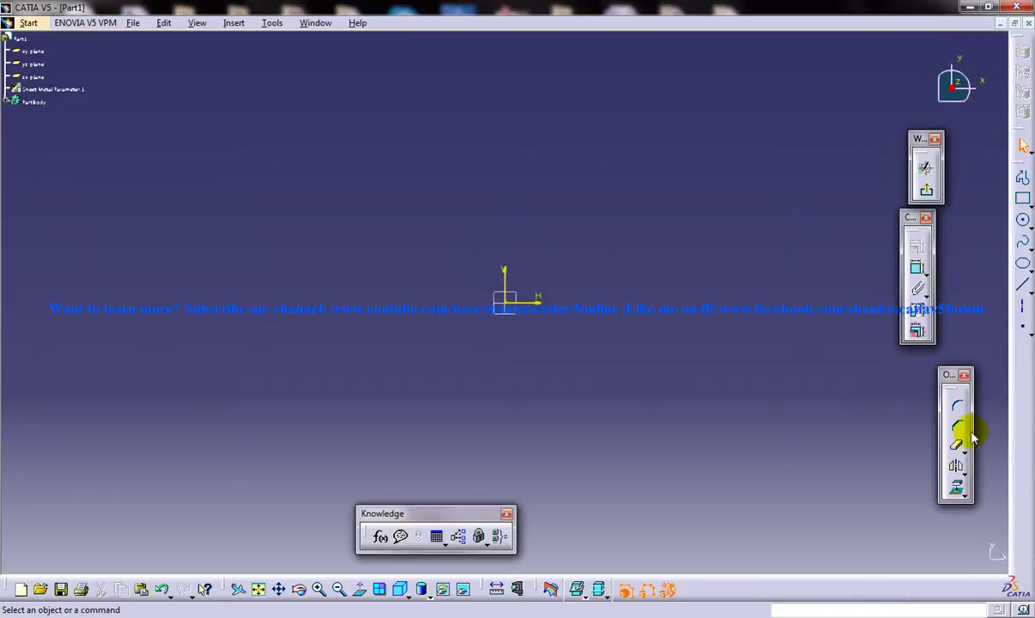
click(418, 251)
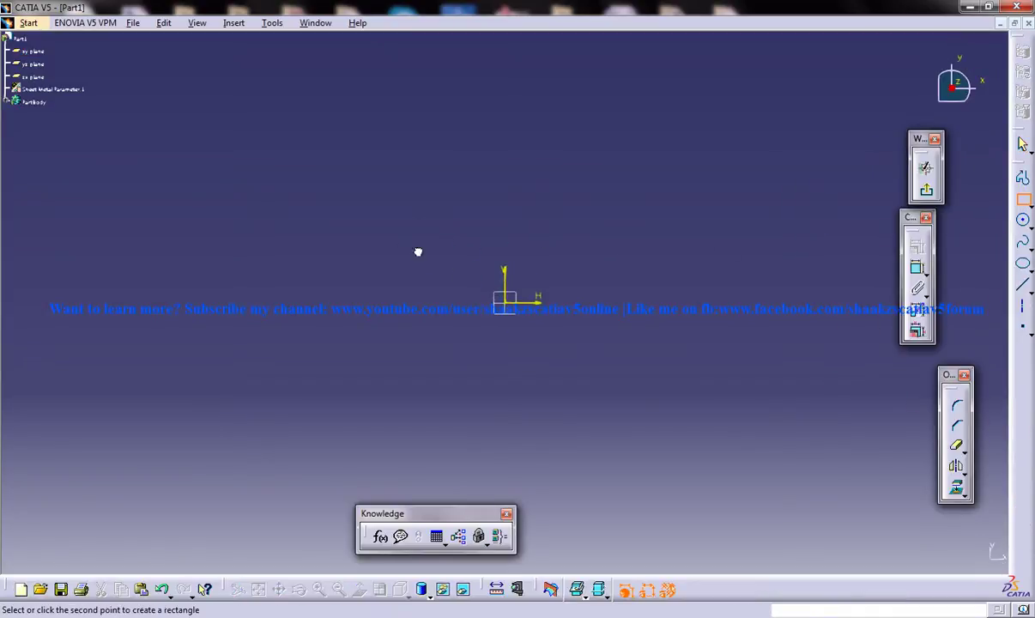
click(696, 377)
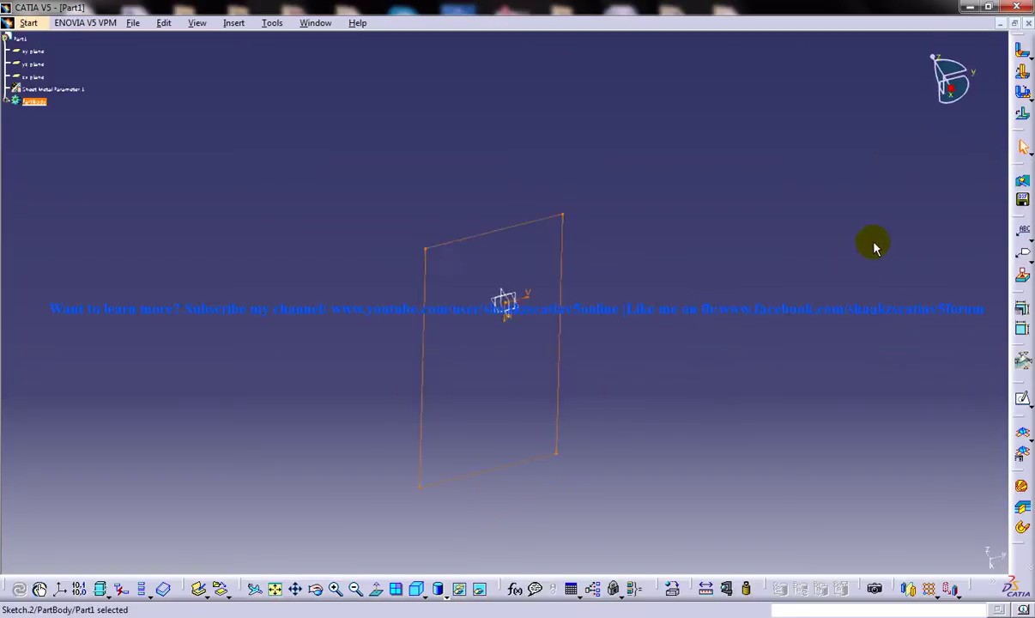
drag(297, 11, 203, 28)
double_click(247, 17)
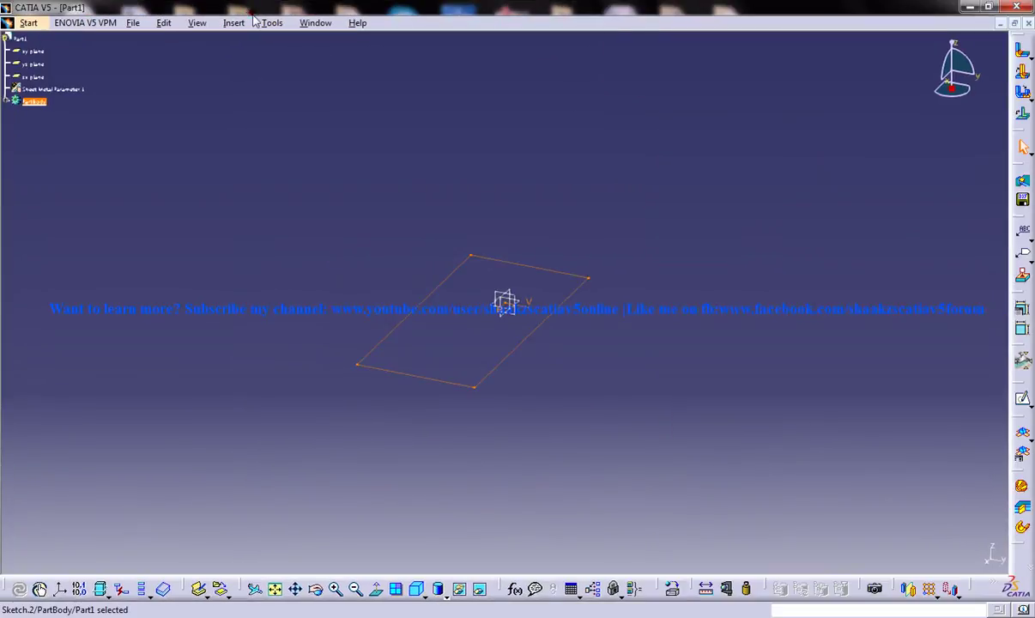
- Create a base wall from the rectangular sketch
click(209, 23)
mouse_move(224, 24)
mouse_move(275, 249)
click(455, 250)
click(751, 509)
- Undock the Measure and Walls toolbars into the modelling area
middle_drag(550, 400, 677, 368)
middle_drag(549, 326, 493, 268)
middle_drag(590, 341, 672, 374)
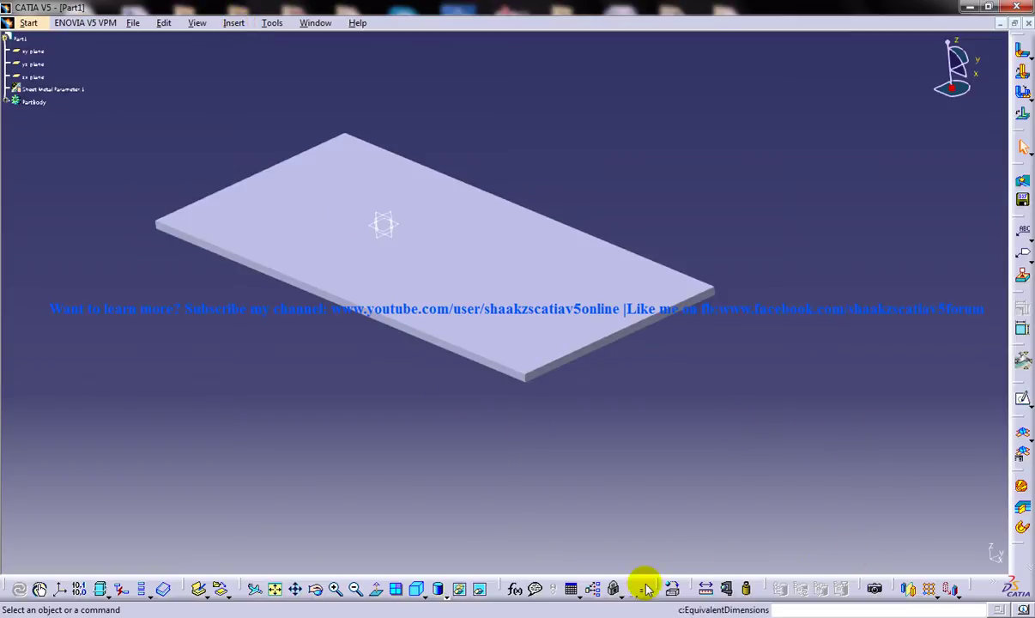
drag(692, 588, 620, 508)
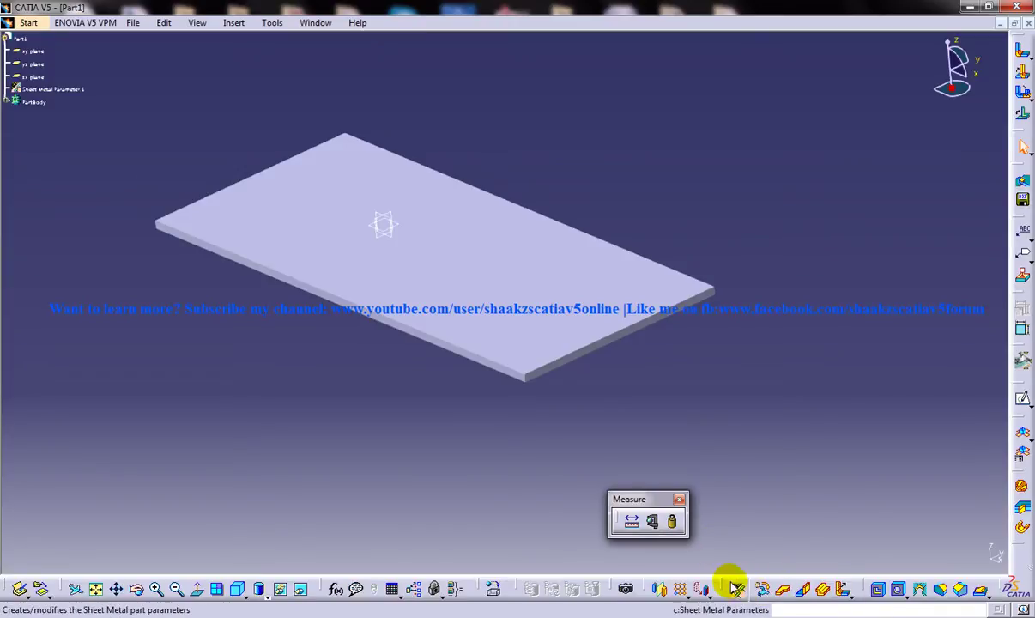
drag(726, 582, 738, 523)
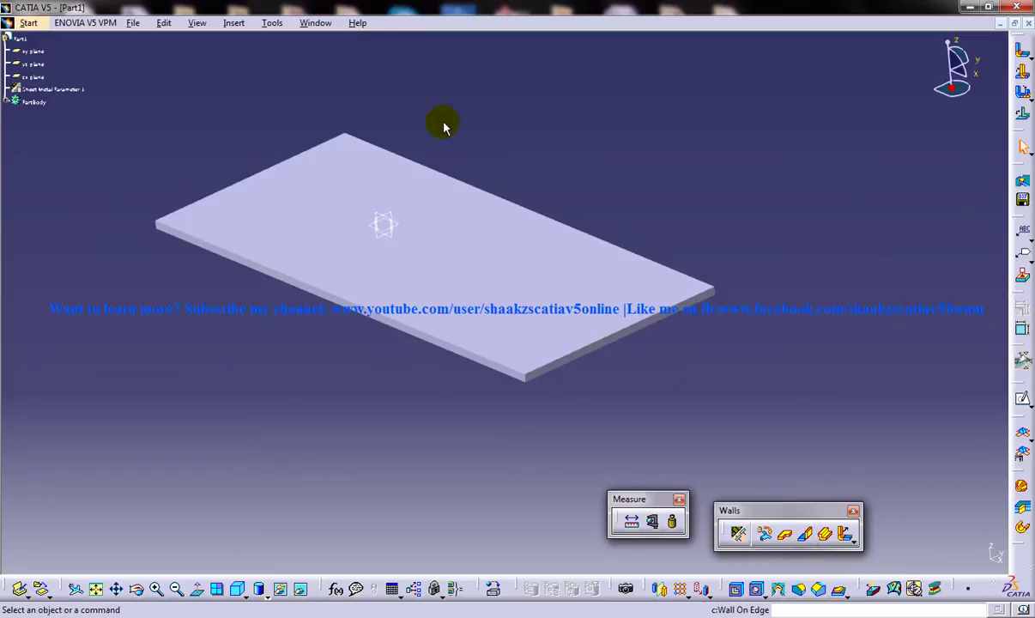
- Start a Wall On Edge of type Sketch Based on the lower edge of the plate's short end
click(233, 26)
mouse_move(273, 248)
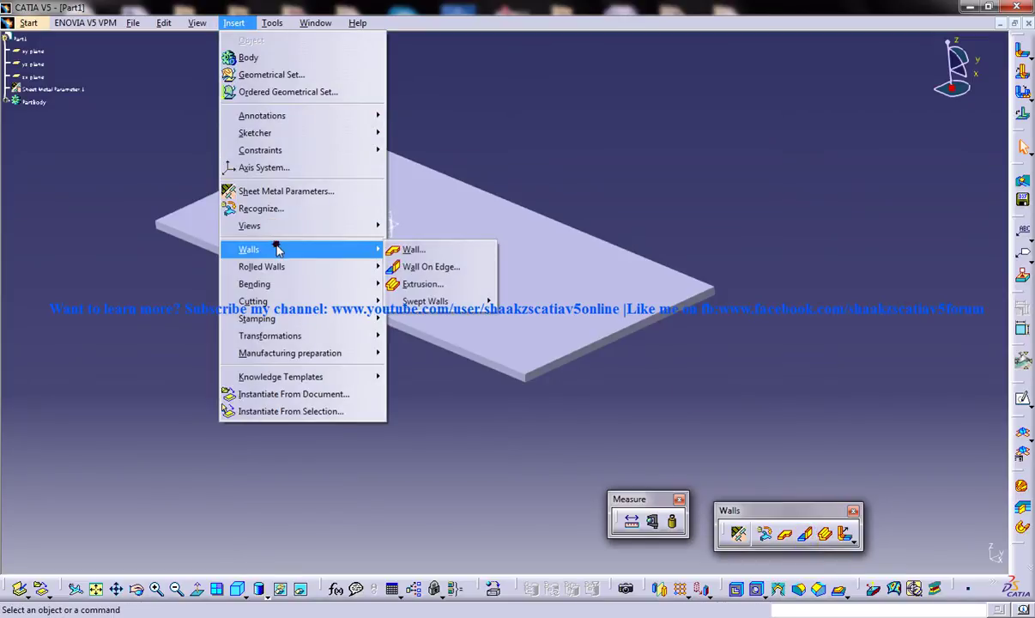
click(434, 267)
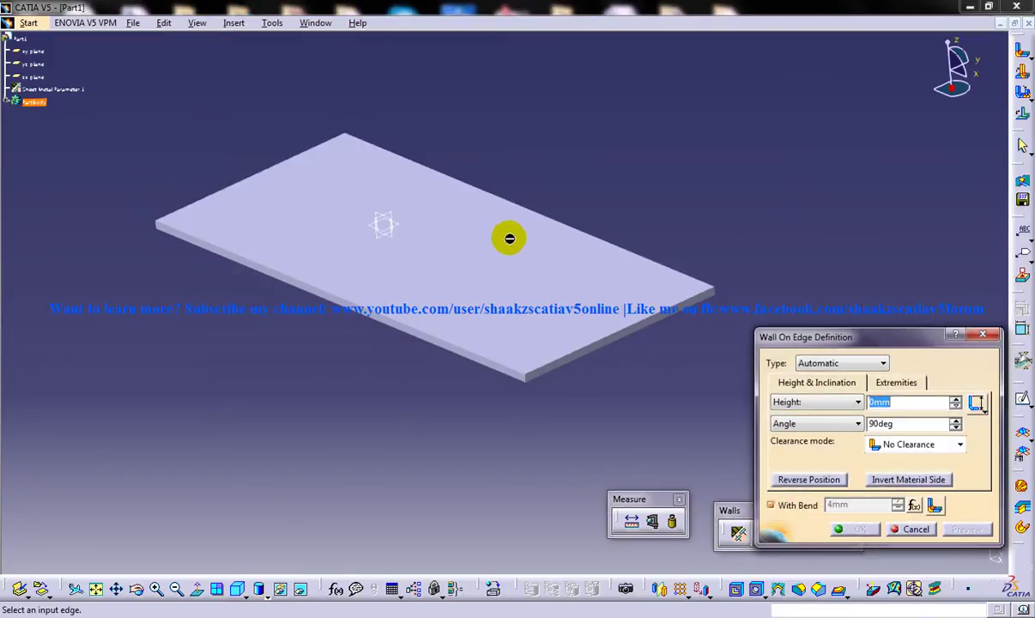
click(862, 365)
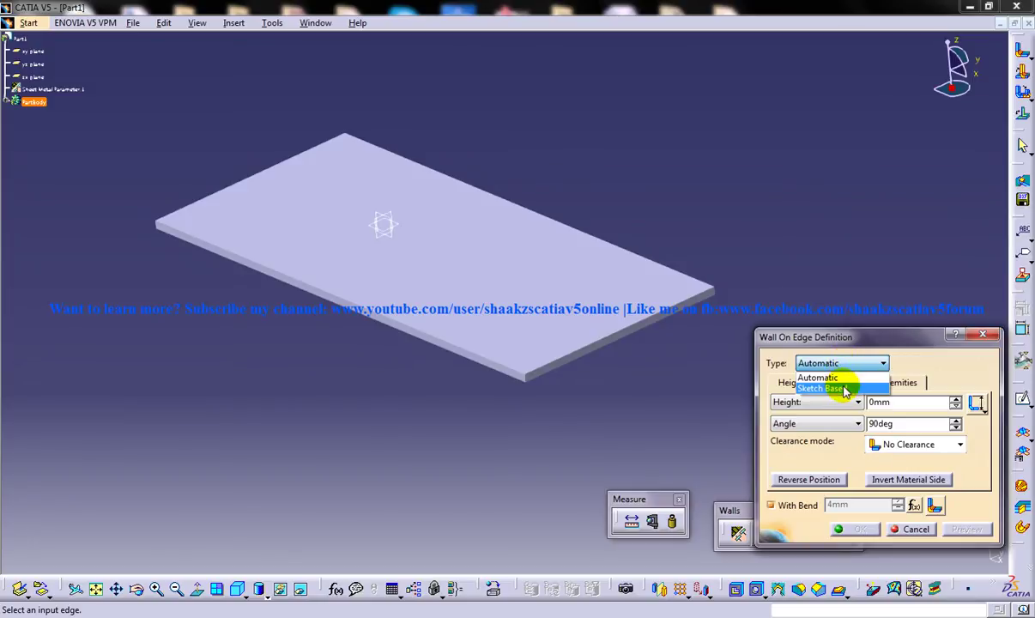
click(846, 389)
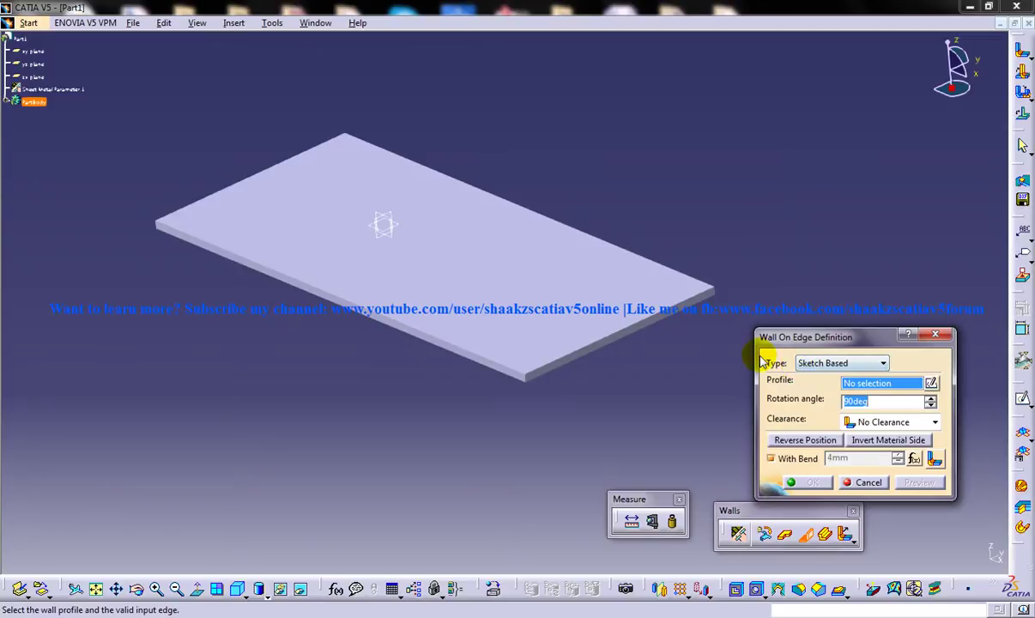
click(623, 344)
mouse_move(654, 340)
middle_down()
mouse_move(649, 273)
mouse_move(647, 286)
mouse_move(589, 287)
middle_up()
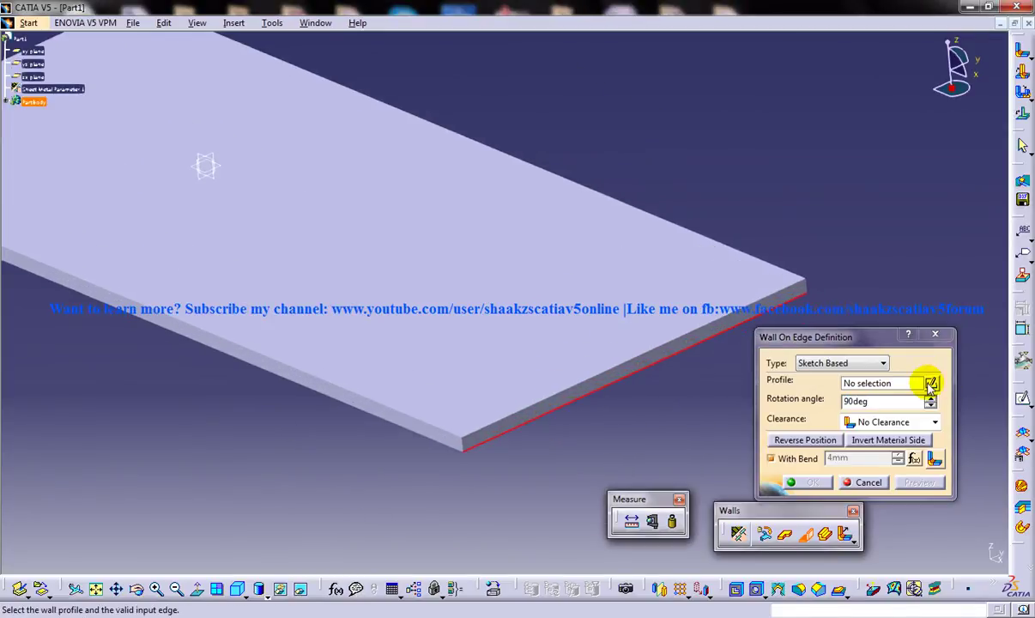
- Open a new profile sketch for the edge wall on the plate's short end face
click(931, 384)
mouse_move(648, 361)
middle_down()
mouse_move(642, 342)
mouse_move(640, 374)
middle_up()
click(646, 359)
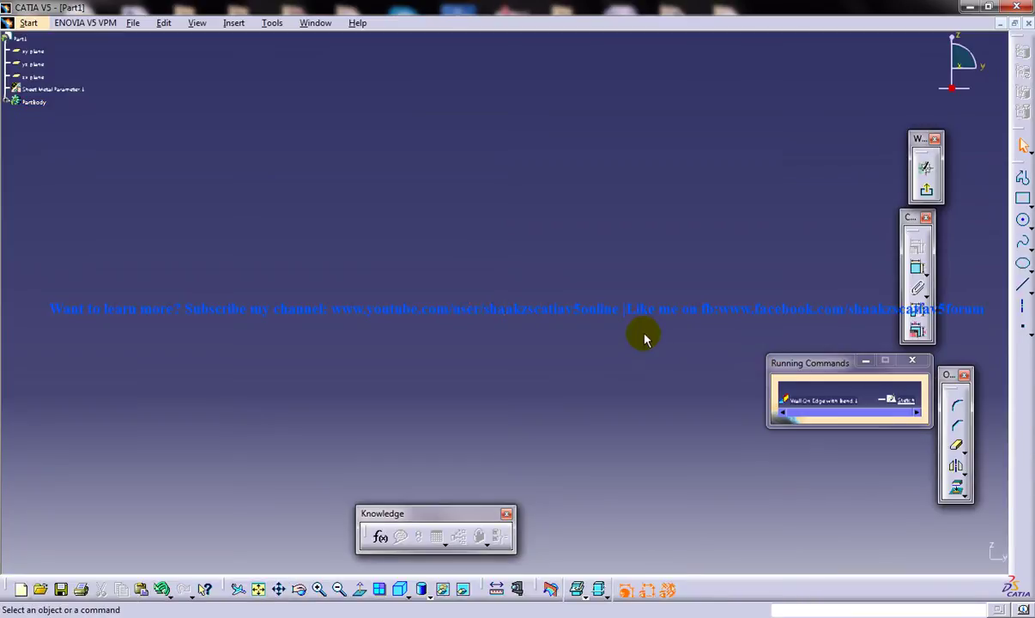
click(640, 326)
middle_drag(639, 326, 671, 431)
click(259, 589)
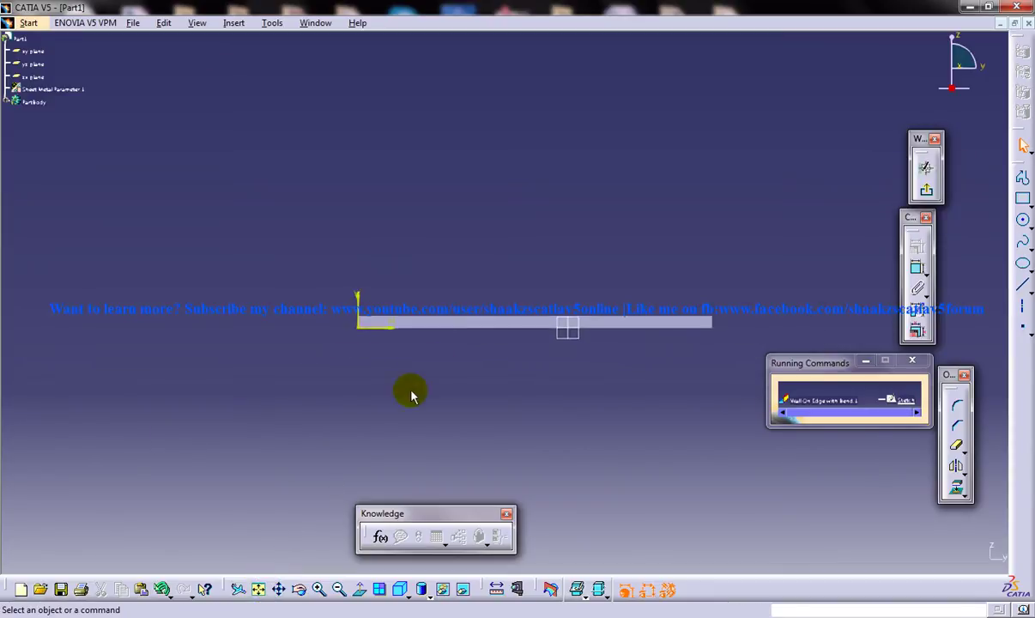
middle_drag(490, 324, 485, 189)
mouse_move(542, 240)
middle_down()
mouse_move(477, 330)
mouse_move(505, 408)
middle_up()
click(476, 331)
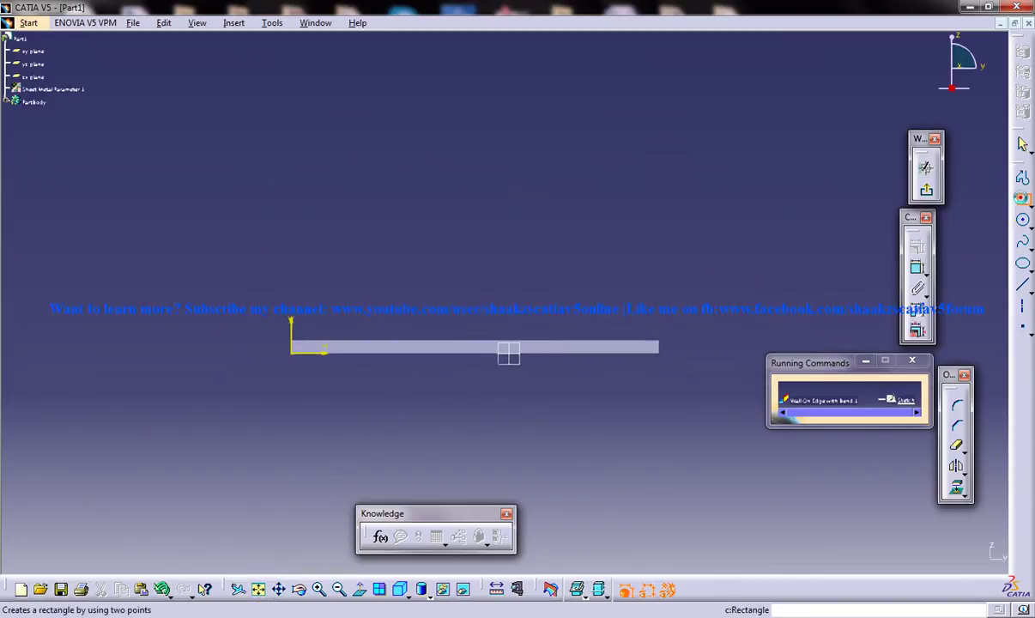
- Sketch a tall rectangle crossing the plate's end face, extending above and below it
click(1022, 198)
click(391, 190)
click(572, 485)
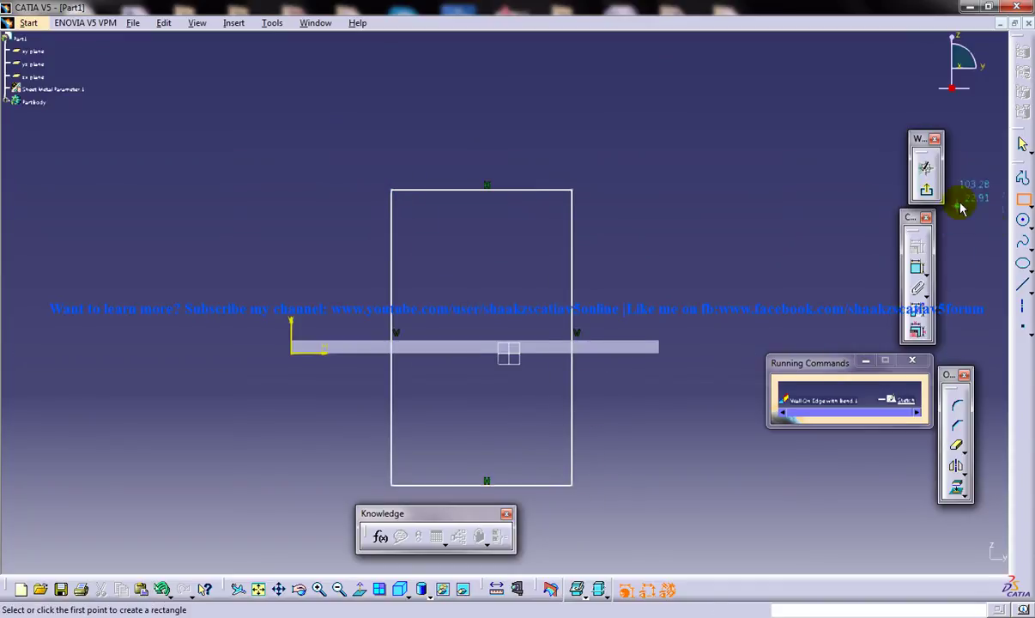
- Add tapered trapezoidal outlines to the upper and lower ends of the rectangle with the Profile tool
click(1023, 178)
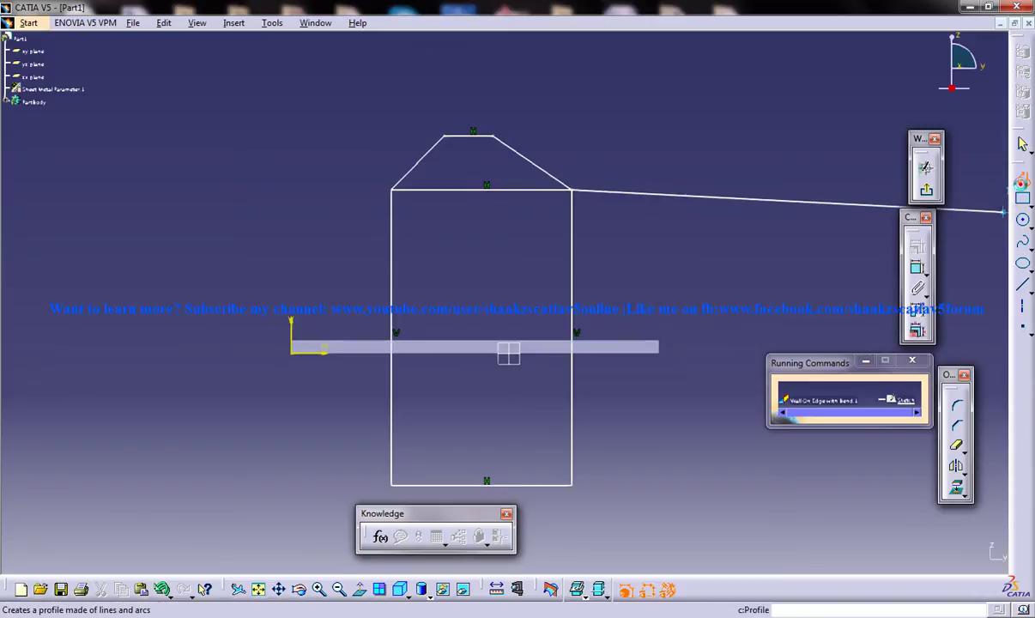
click(1024, 180)
middle_drag(596, 348, 605, 203)
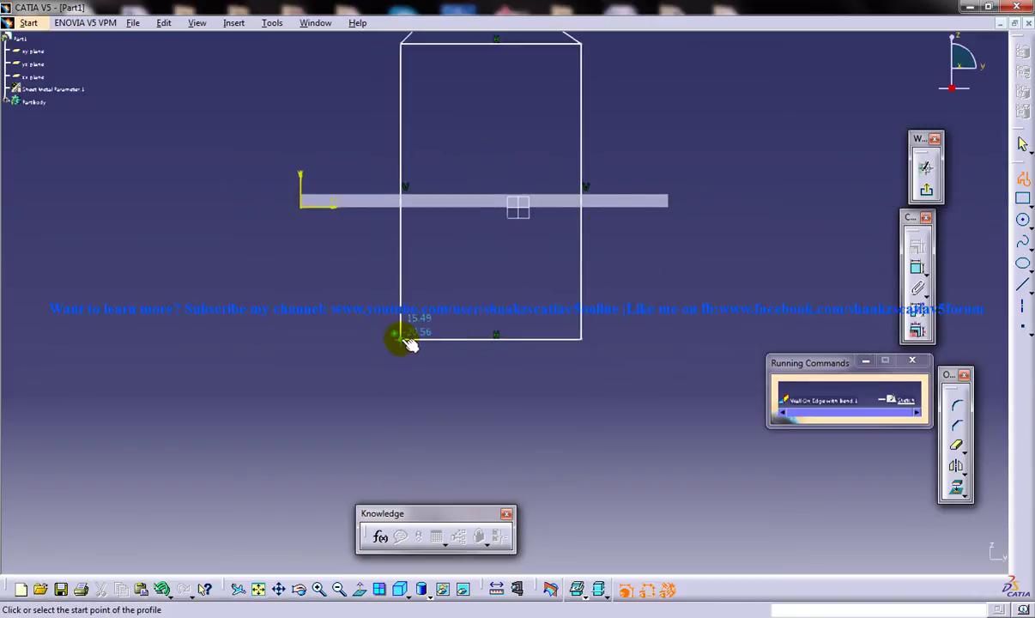
click(401, 338)
click(437, 426)
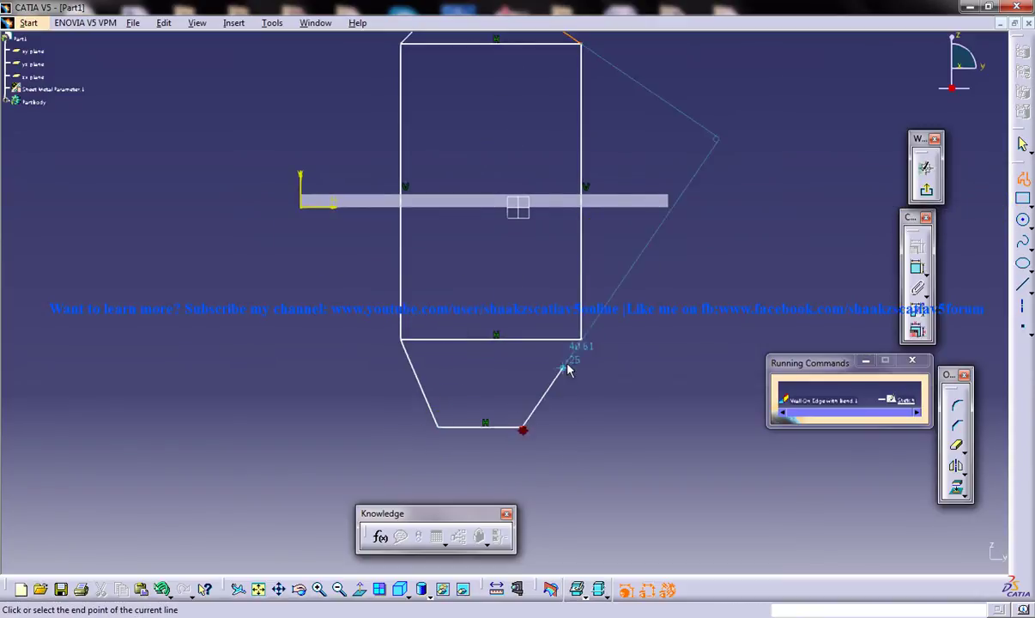
middle_drag(555, 276, 585, 335)
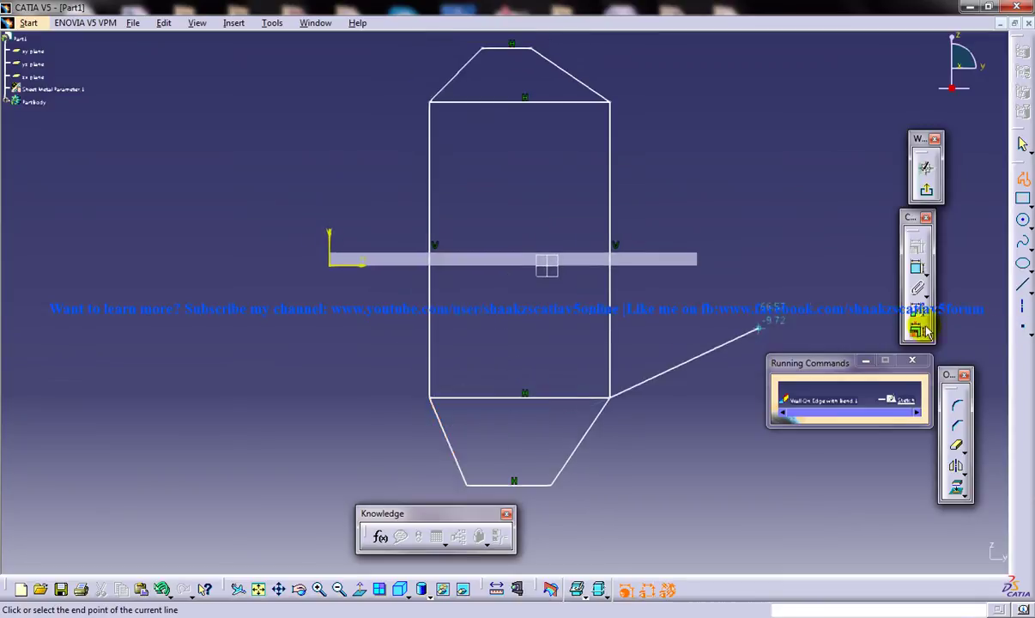
- Quick-trim the rectangle's two horizontal sides to leave a single closed outline with tapered ends
click(955, 445)
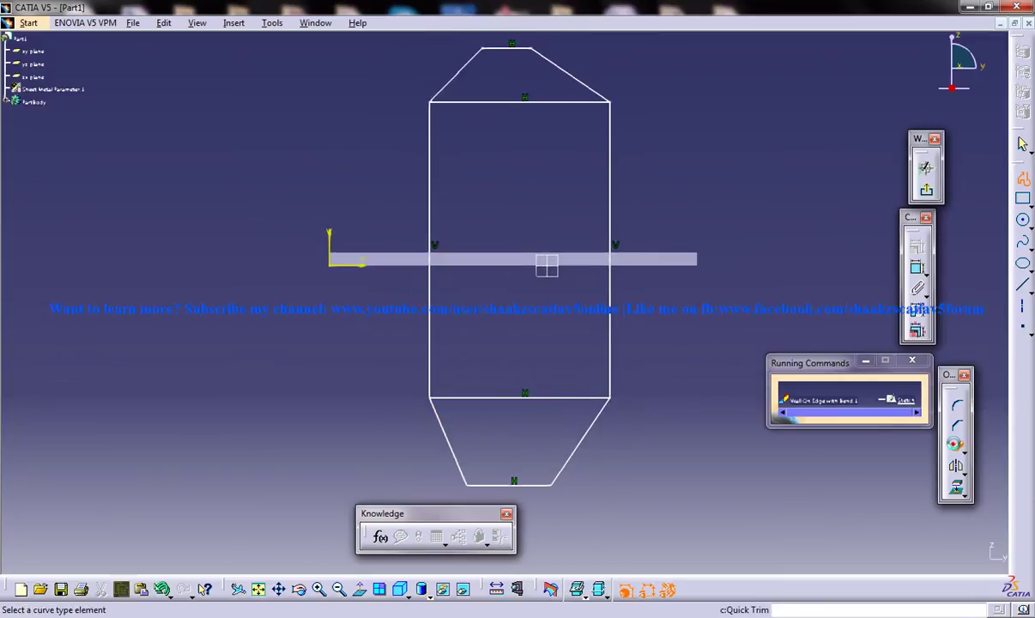
click(560, 101)
click(546, 398)
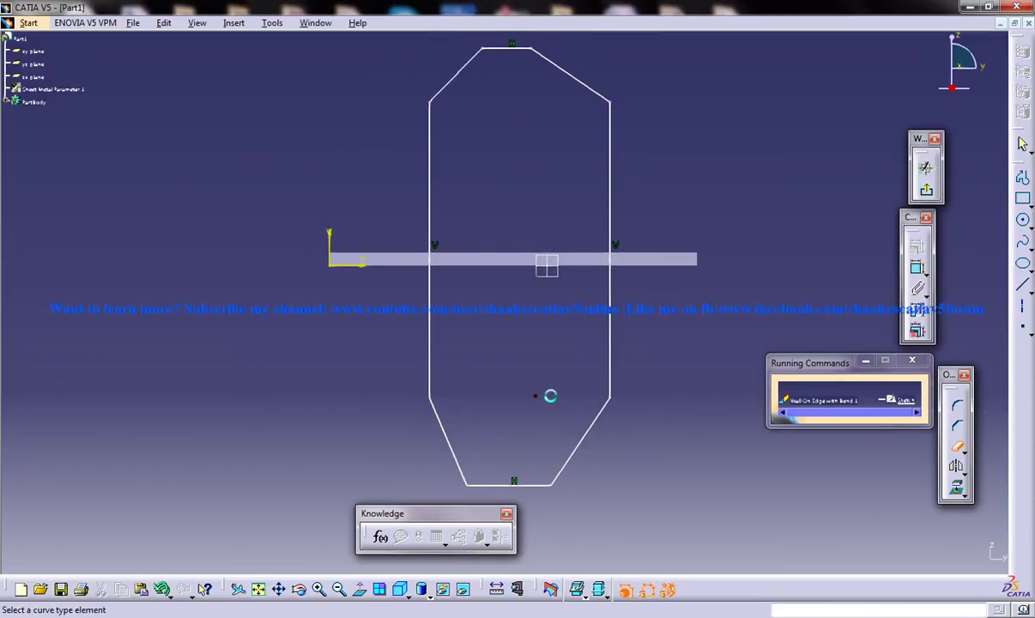
- Draw an upright elliptical hole in the lower end of the profile and a circular hole in its upper end
click(1022, 263)
click(507, 408)
click(511, 363)
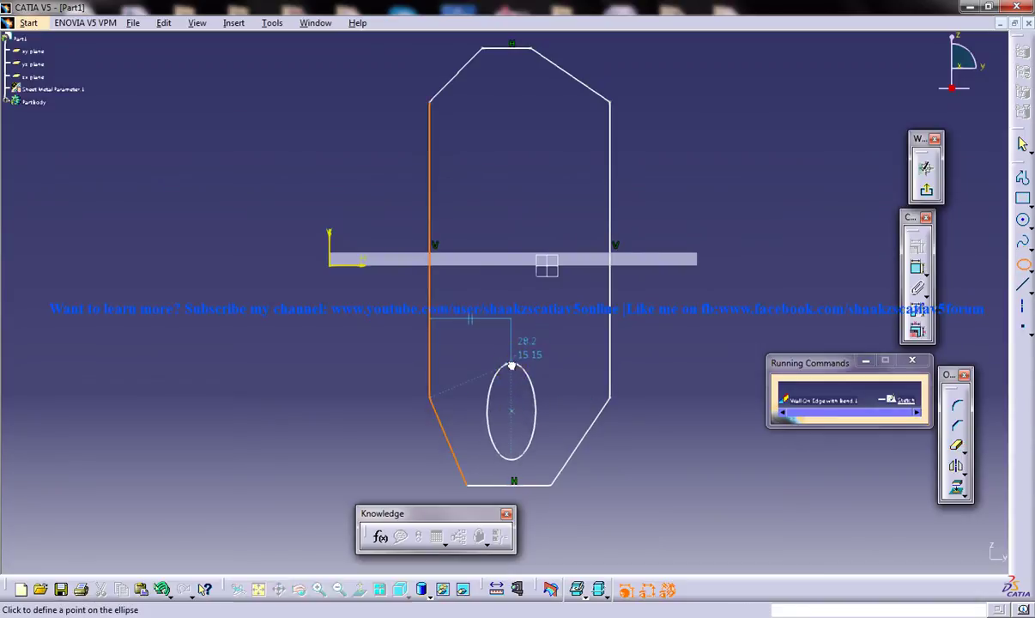
click(520, 385)
click(528, 384)
middle_drag(521, 192, 523, 358)
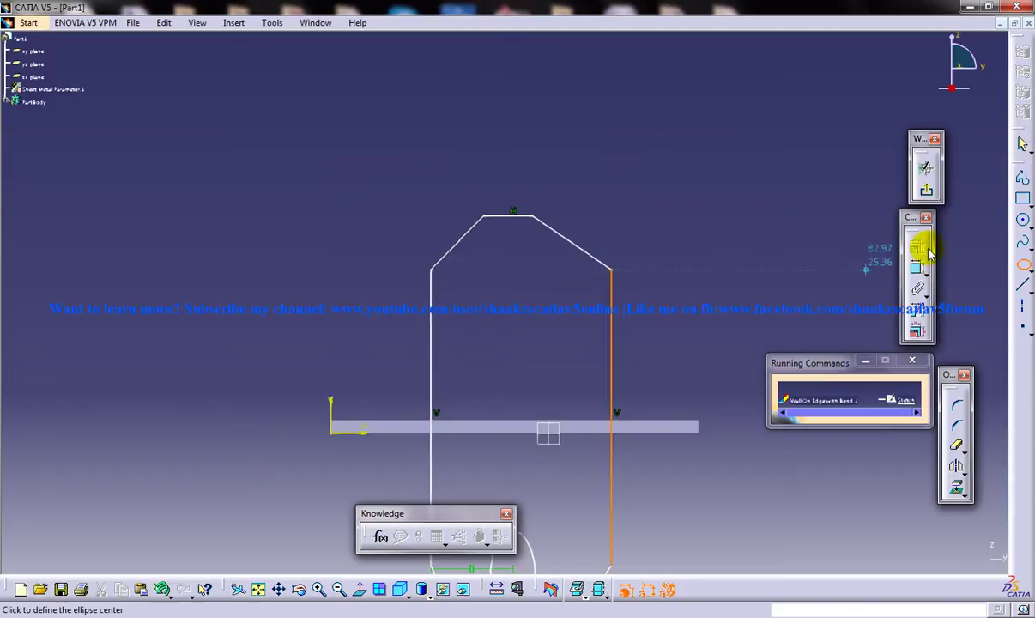
click(1024, 221)
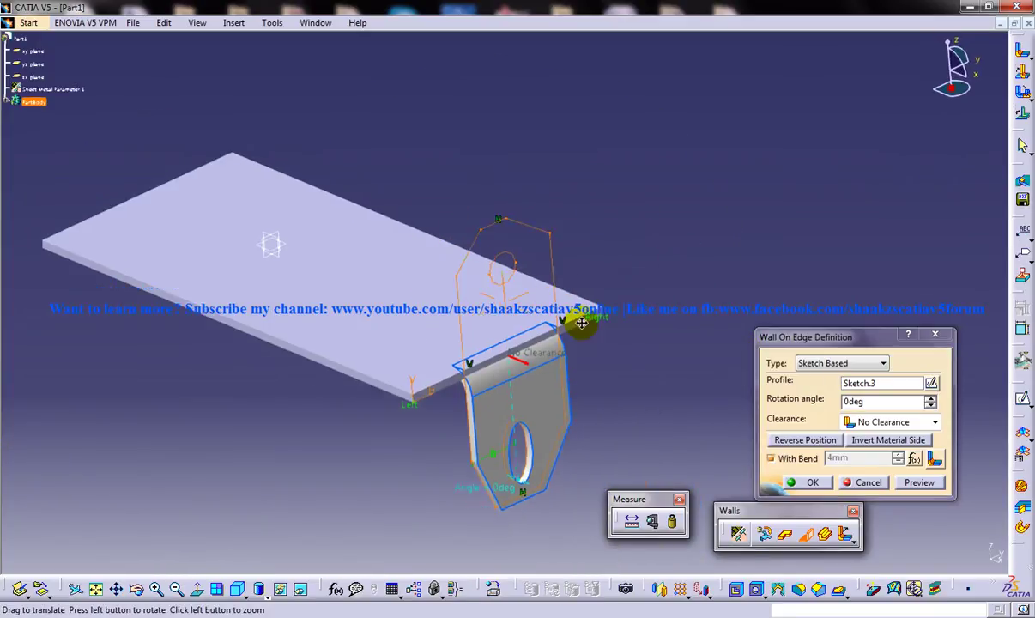
- Reverse the wall's position to the upper side of the plate edge and flip it back downward
middle_drag(581, 322, 495, 306)
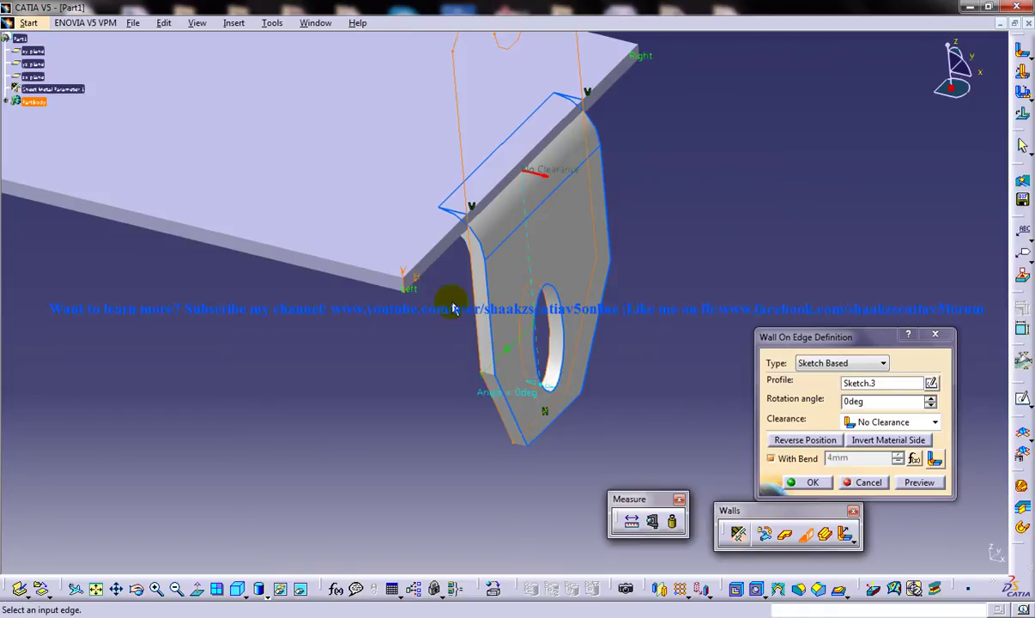
middle_drag(449, 290, 464, 340)
ctrl+middle_drag(421, 309, 478, 369)
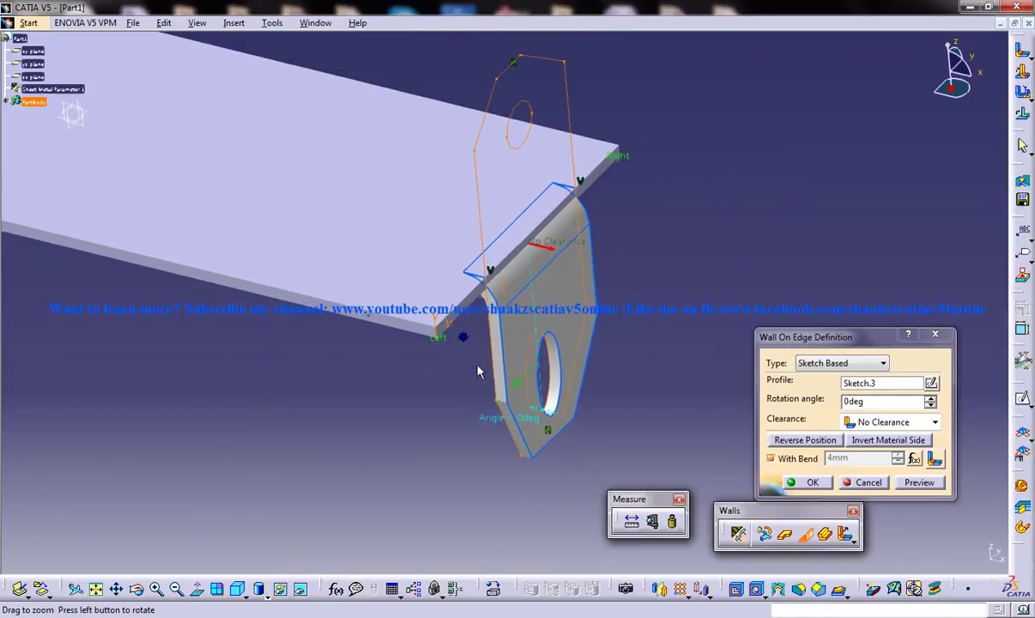
click(807, 440)
middle_drag(518, 260, 572, 306)
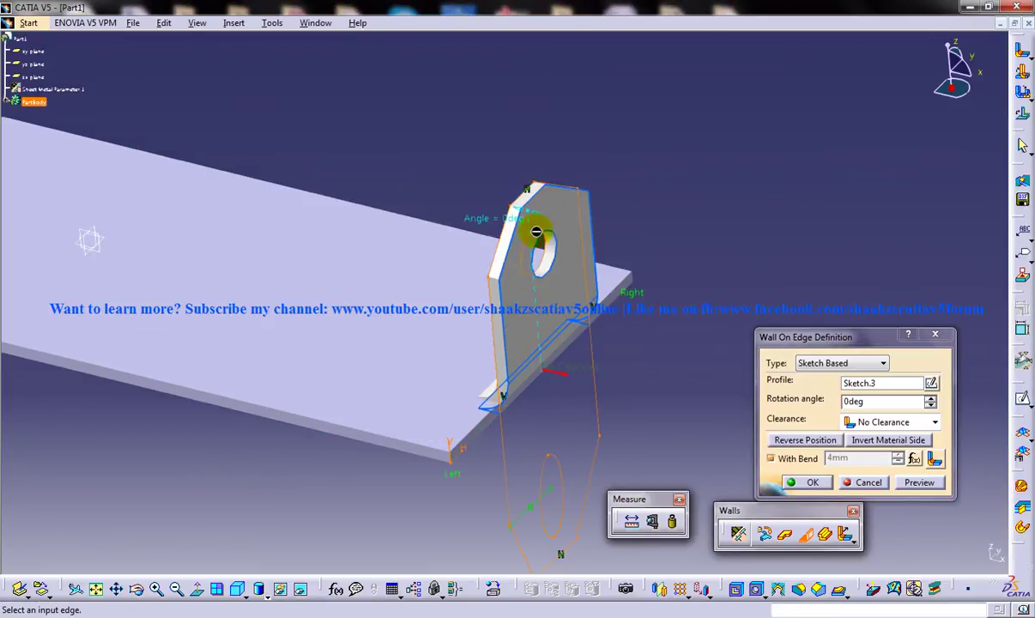
middle_drag(491, 307, 536, 291)
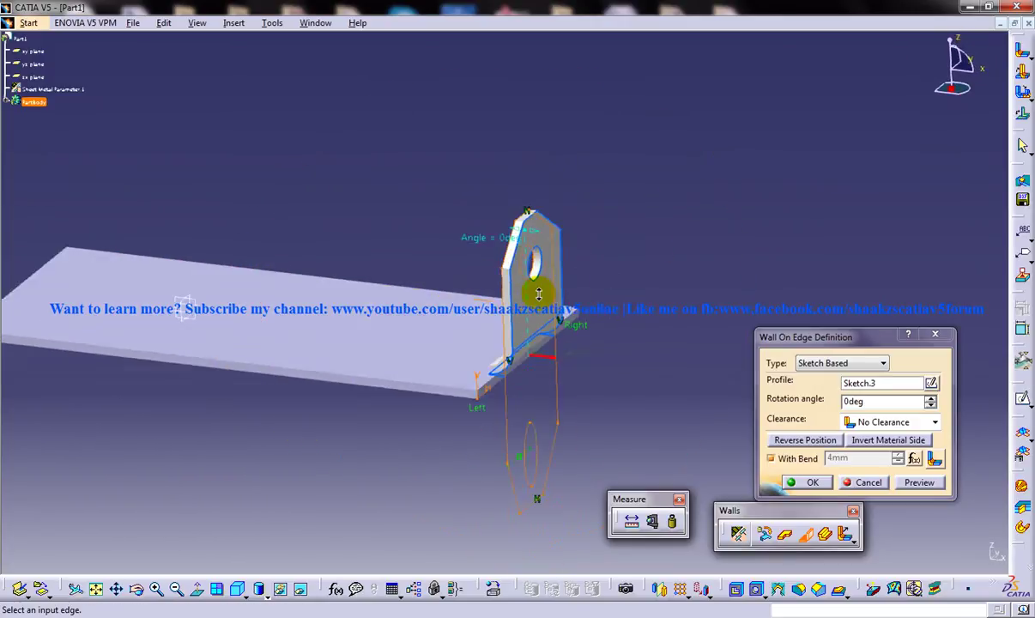
click(805, 440)
middle_drag(641, 391, 470, 307)
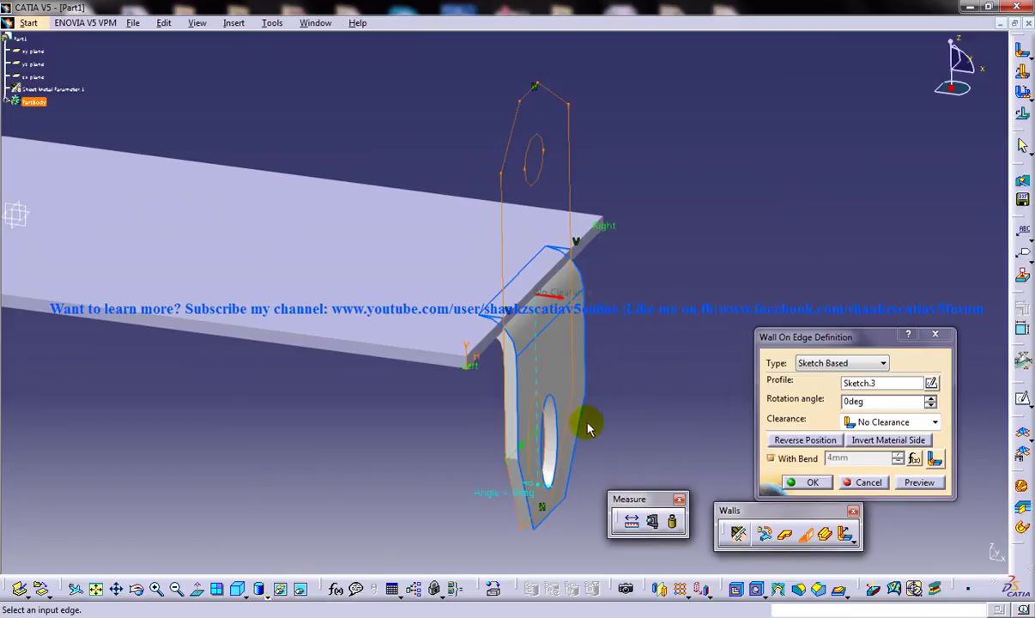
- Rotate the wall about the plate edge to an angle of -29deg
drag(539, 491, 434, 460)
mouse_move(506, 378)
middle_down()
mouse_move(511, 352)
mouse_move(534, 327)
mouse_move(355, 323)
mouse_move(363, 300)
mouse_move(446, 383)
middle_up()
middle_drag(502, 314, 581, 343)
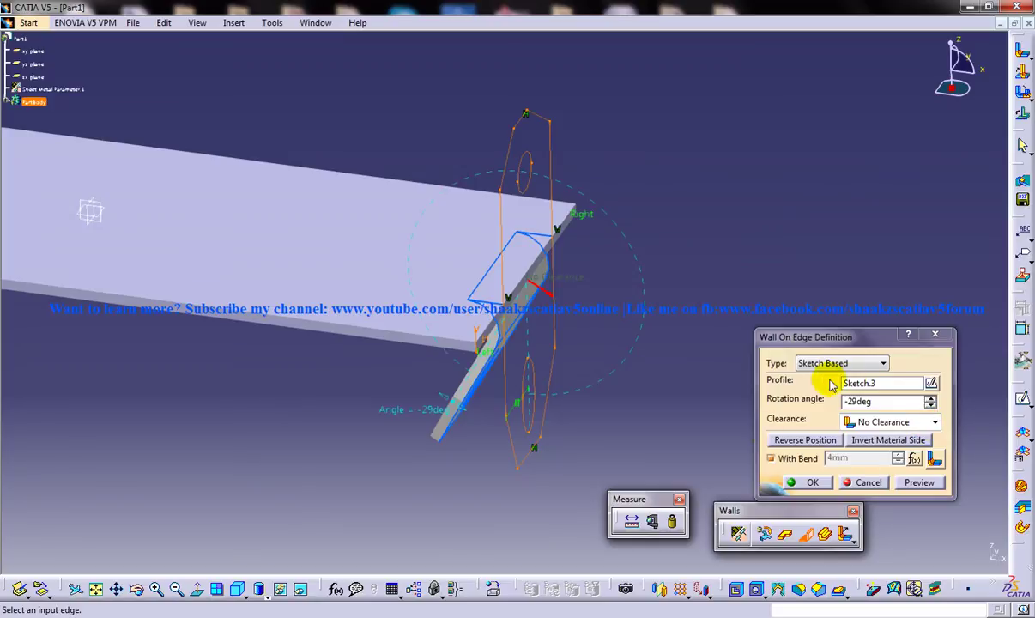
- Turn off the wall's bend, preview it, and rotate the wall to an angle of -2deg
click(773, 459)
middle_drag(573, 327, 501, 341)
click(924, 479)
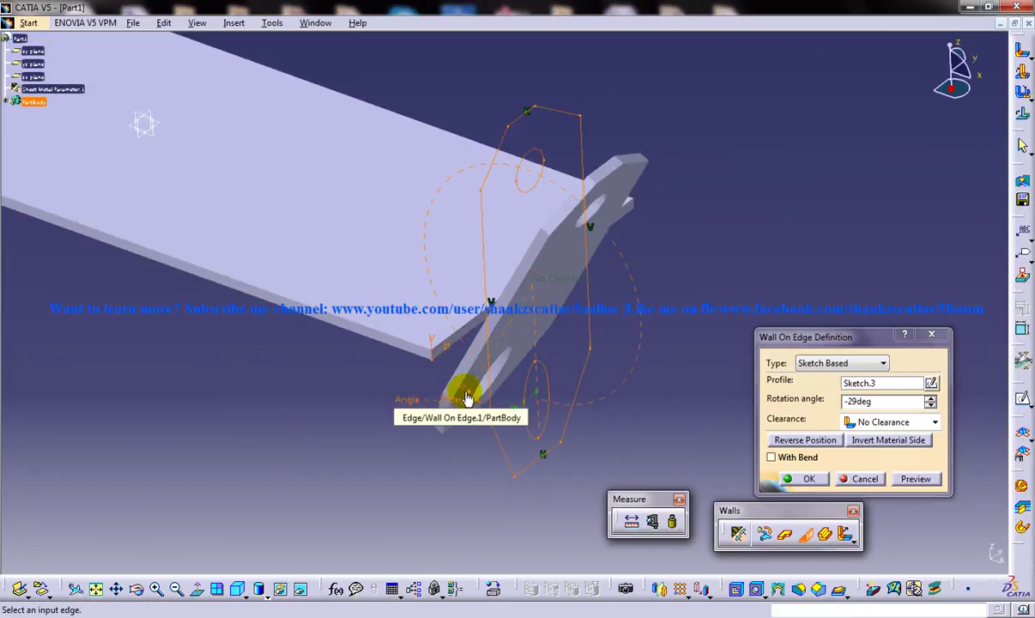
drag(466, 395, 488, 401)
middle_drag(528, 414, 339, 321)
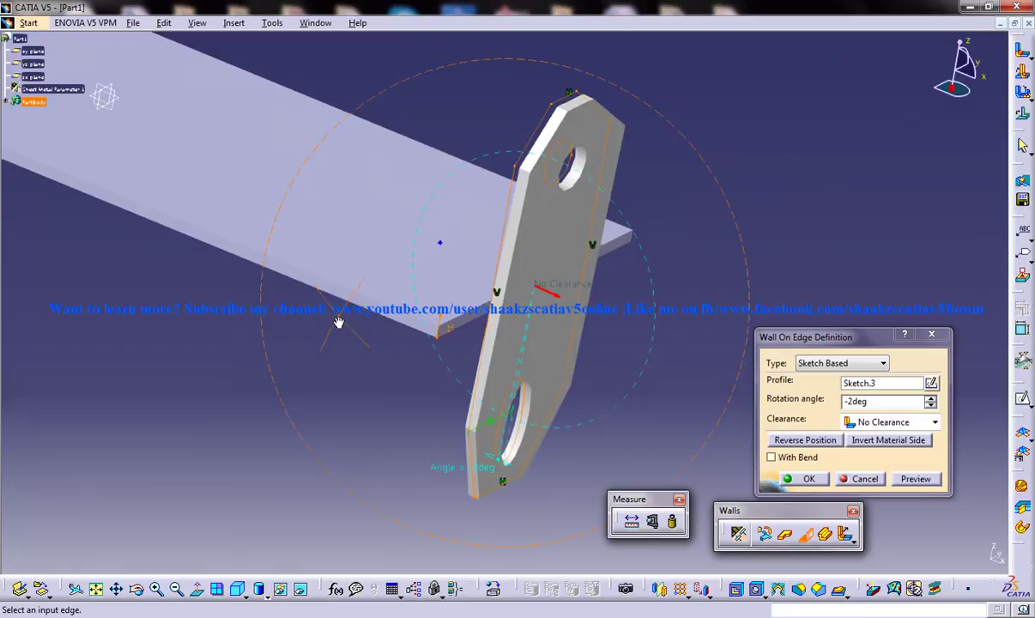
- Give the wall a Monodirectional clearance of 6 mm from the plate edge
click(935, 422)
click(891, 455)
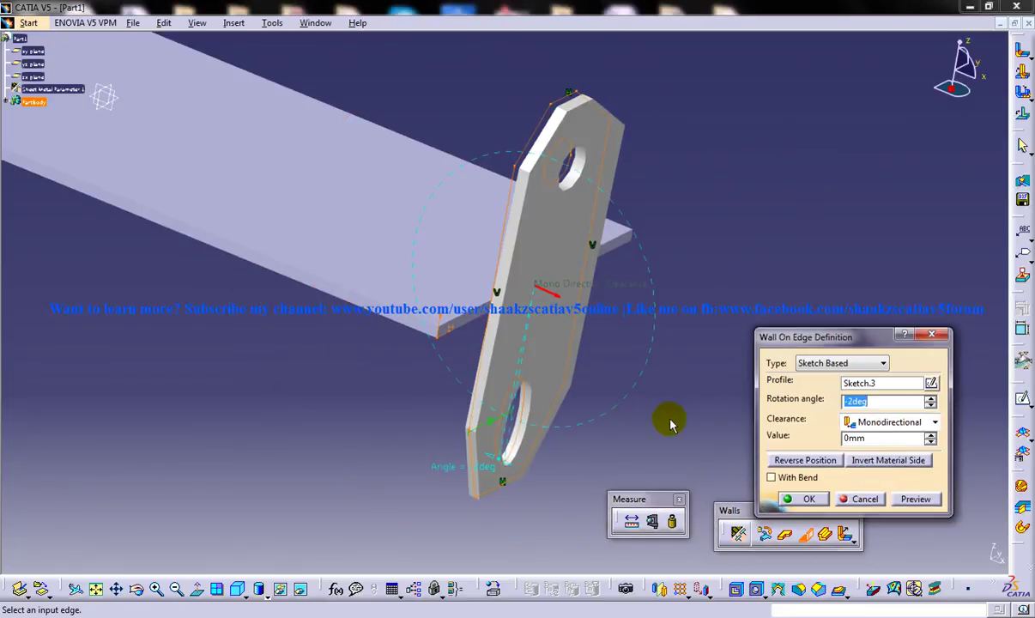
click(929, 436)
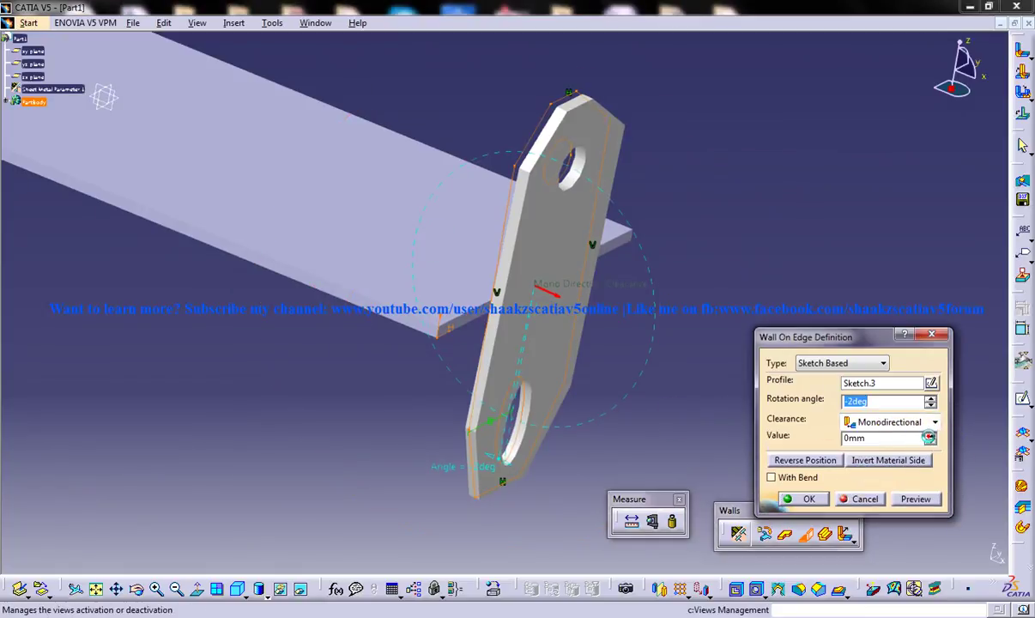
click(929, 436)
middle_drag(538, 367, 418, 358)
middle_drag(483, 360, 477, 358)
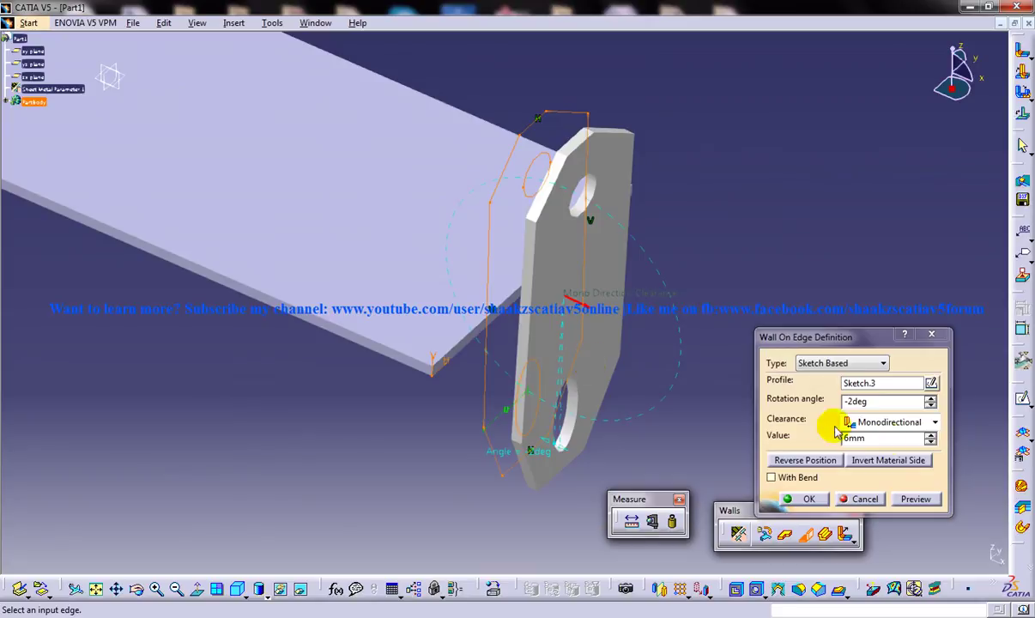
- Change the wall's clearance type to Bidirectional
click(890, 423)
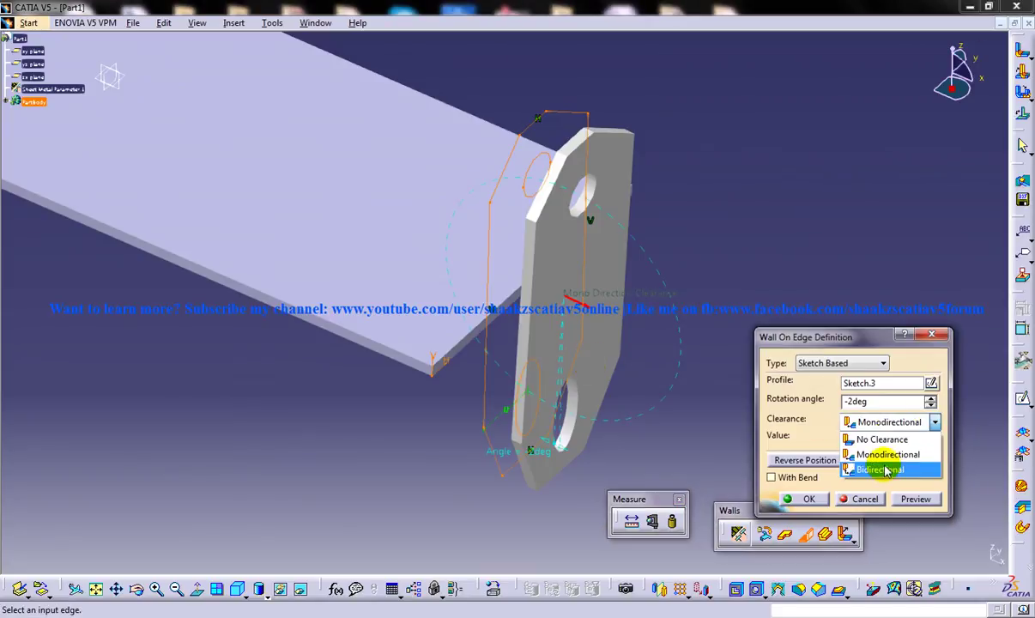
click(850, 463)
click(649, 362)
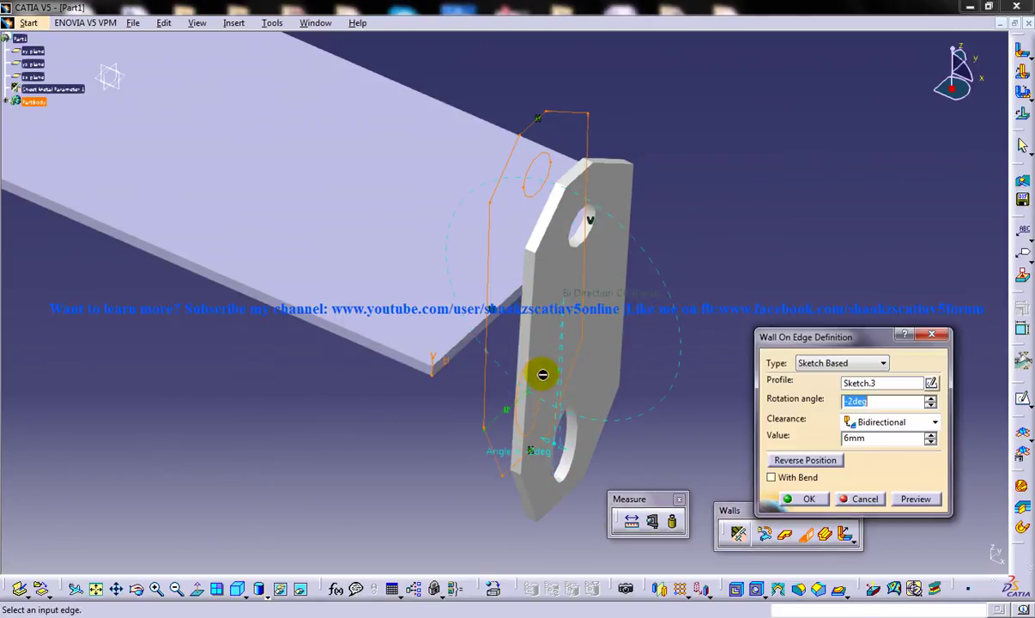
middle_drag(559, 380, 620, 381)
- Increase the bidirectional clearance value to 12 mm
click(930, 434)
click(931, 434)
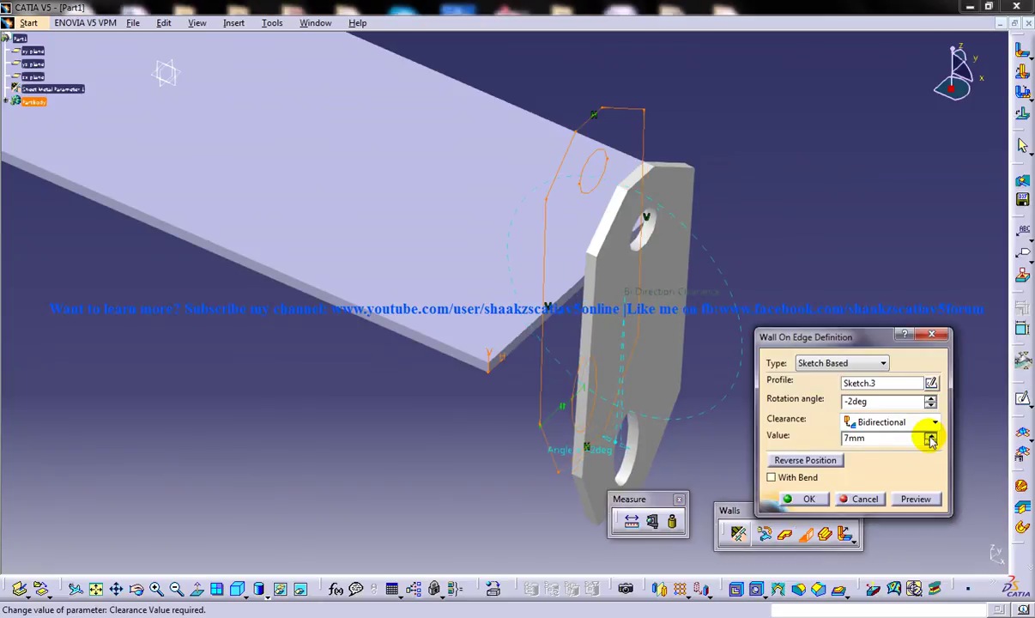
click(931, 434)
click(931, 435)
click(931, 434)
click(930, 434)
middle_drag(616, 322, 678, 290)
- Flip the wall's position up and down relative to the plate edge, ending with the wall shifted upward
click(817, 461)
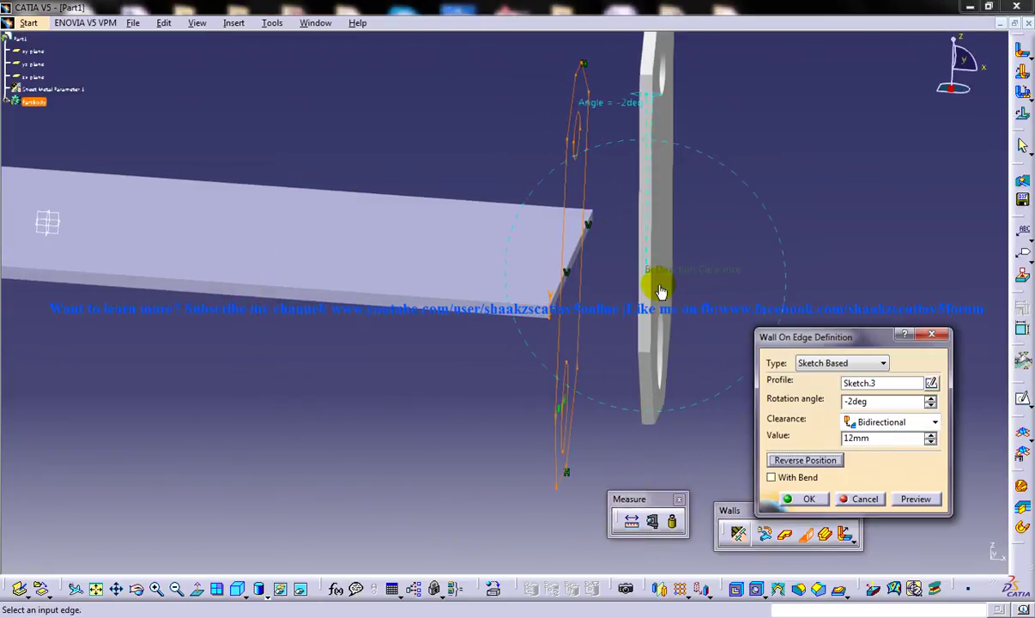
middle_drag(620, 223, 709, 342)
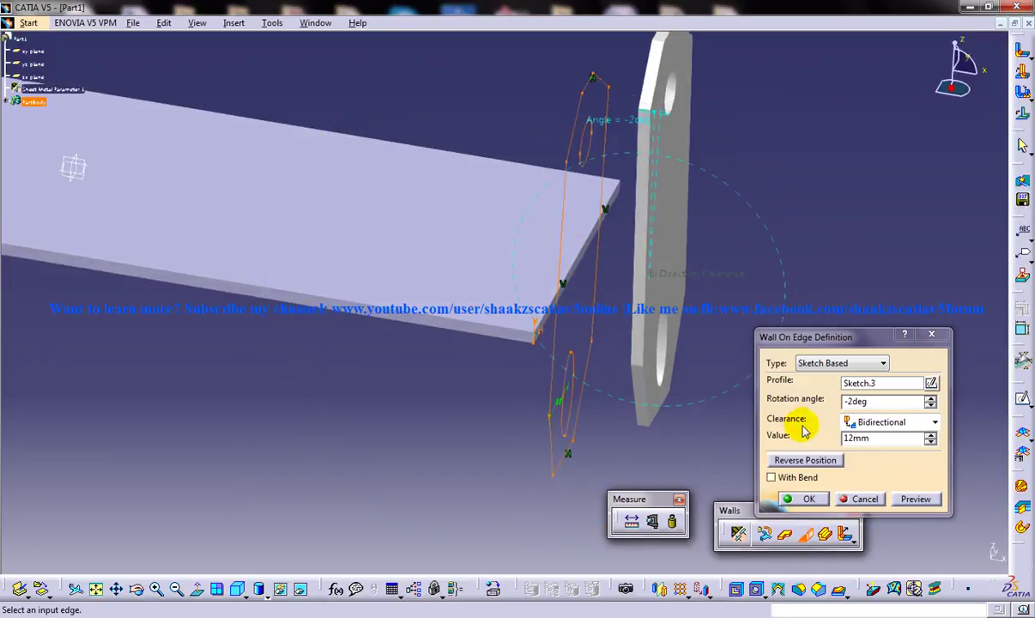
middle_drag(532, 257, 550, 234)
click(799, 456)
click(804, 461)
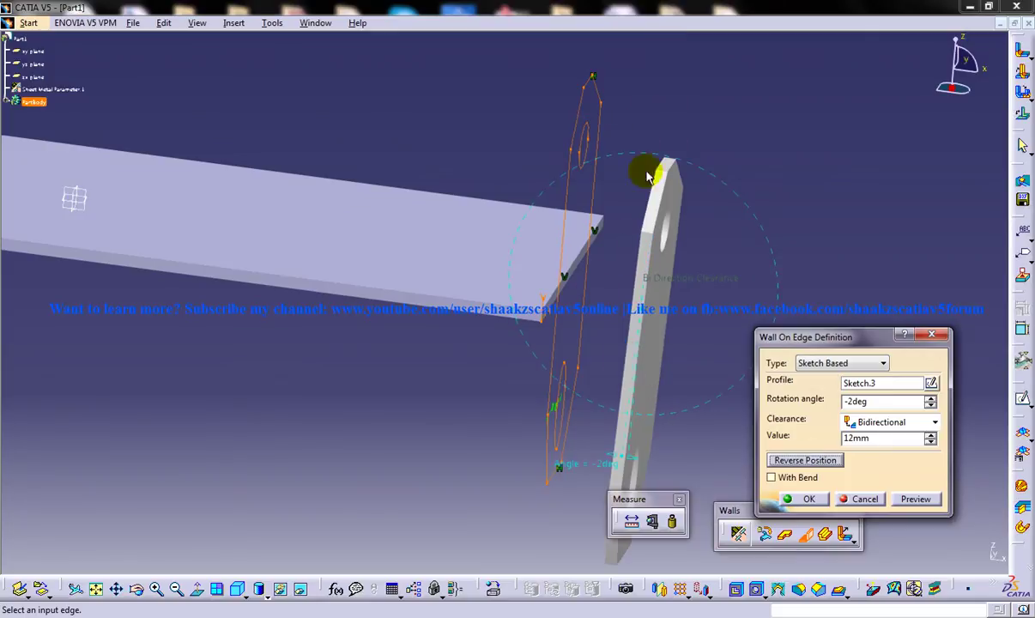
click(812, 461)
- Reduce the bidirectional clearance value to 6 mm
click(931, 443)
click(931, 443)
click(930, 443)
click(931, 442)
click(931, 443)
click(930, 443)
middle_drag(625, 274, 541, 291)
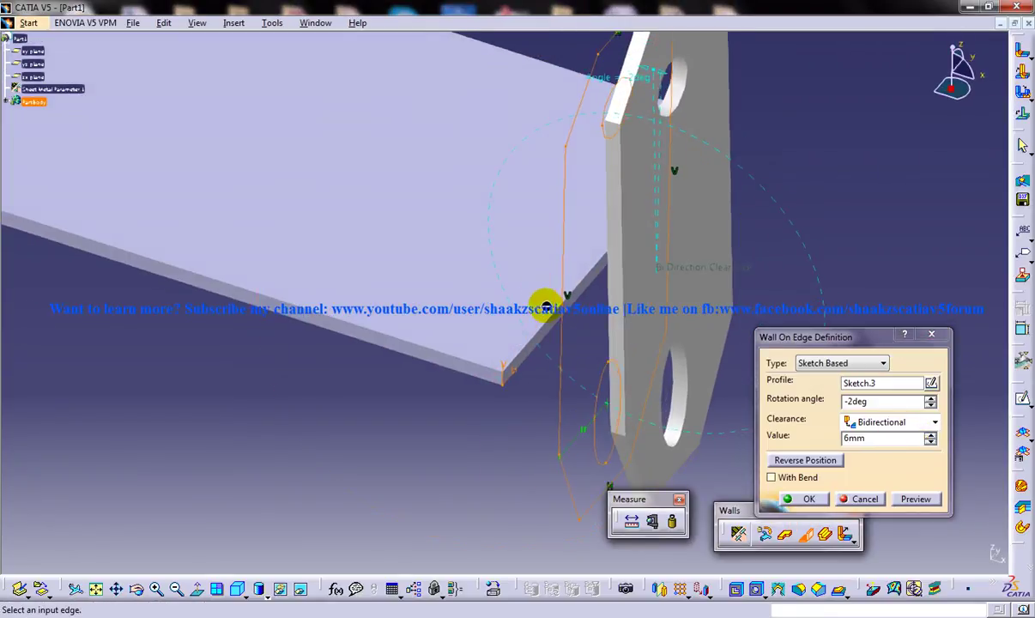